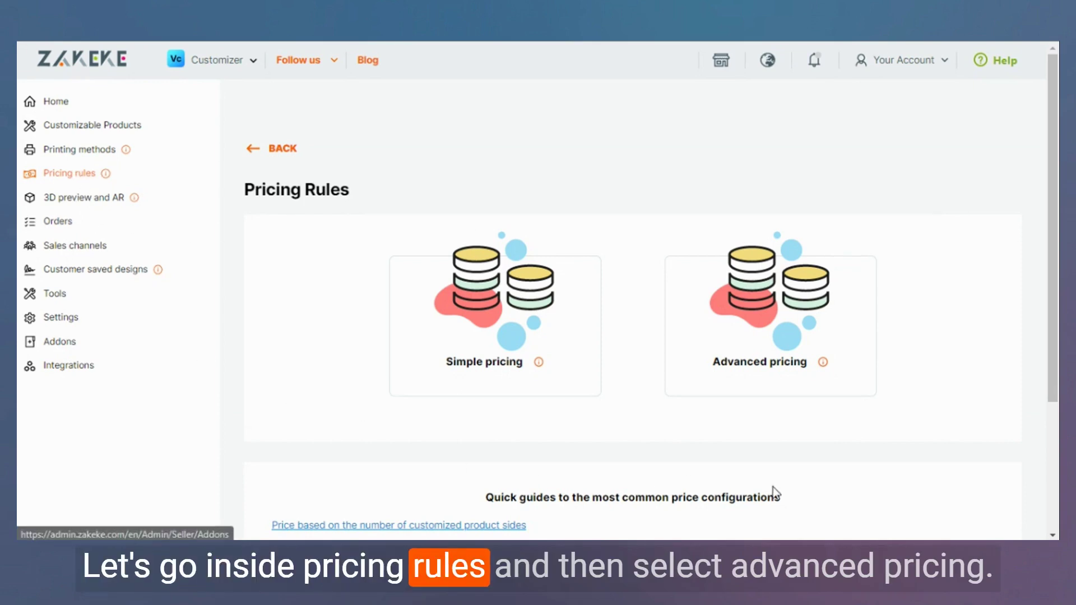
From the Advanced pricing card, add a new pricing configuration and name it 'Denim'.
click(783, 311)
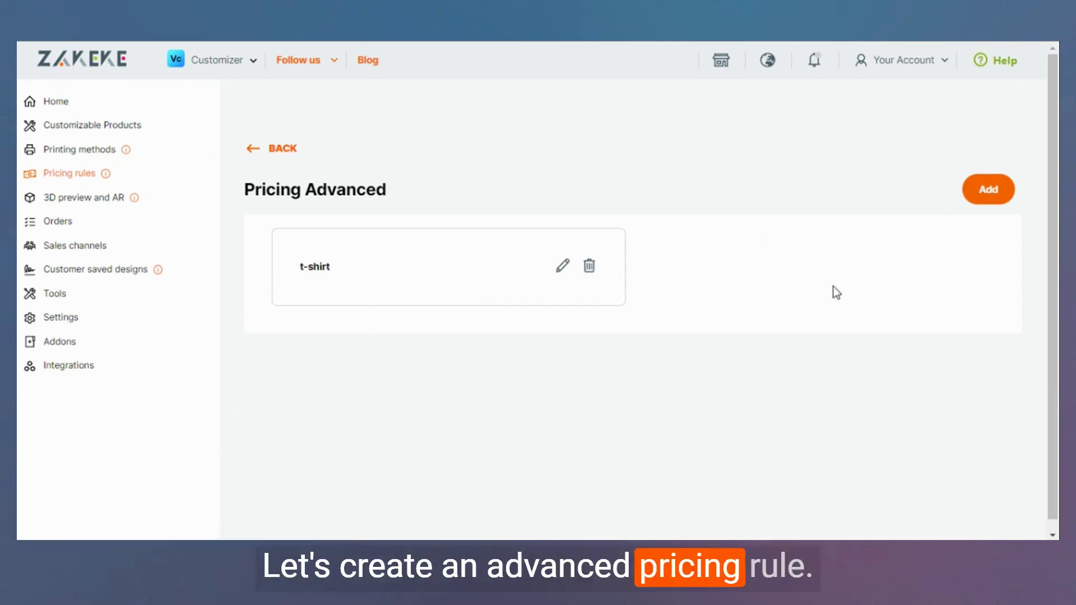
click(997, 190)
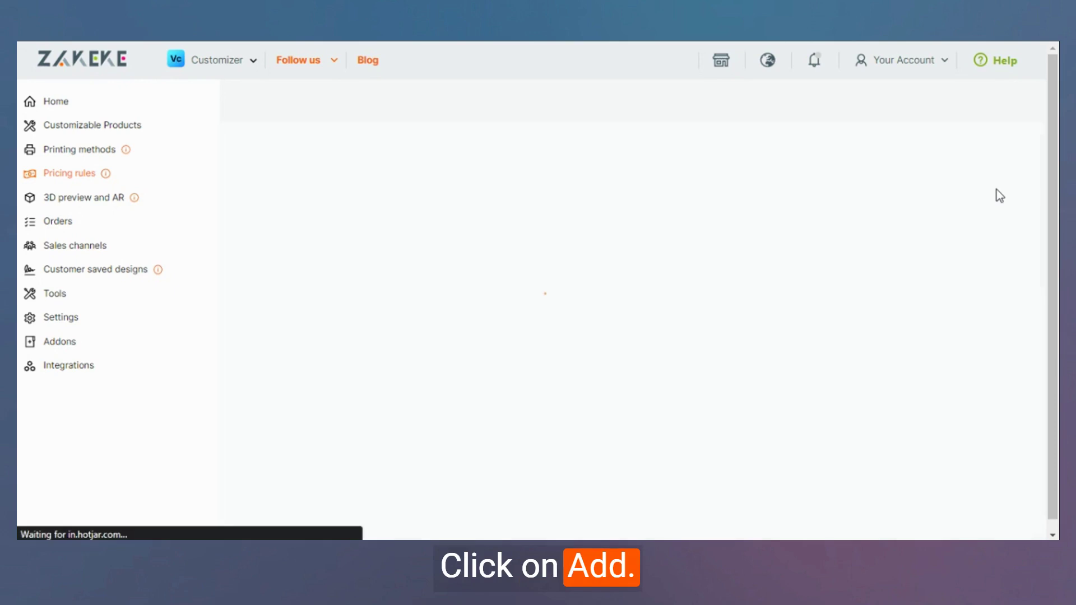
click(438, 319)
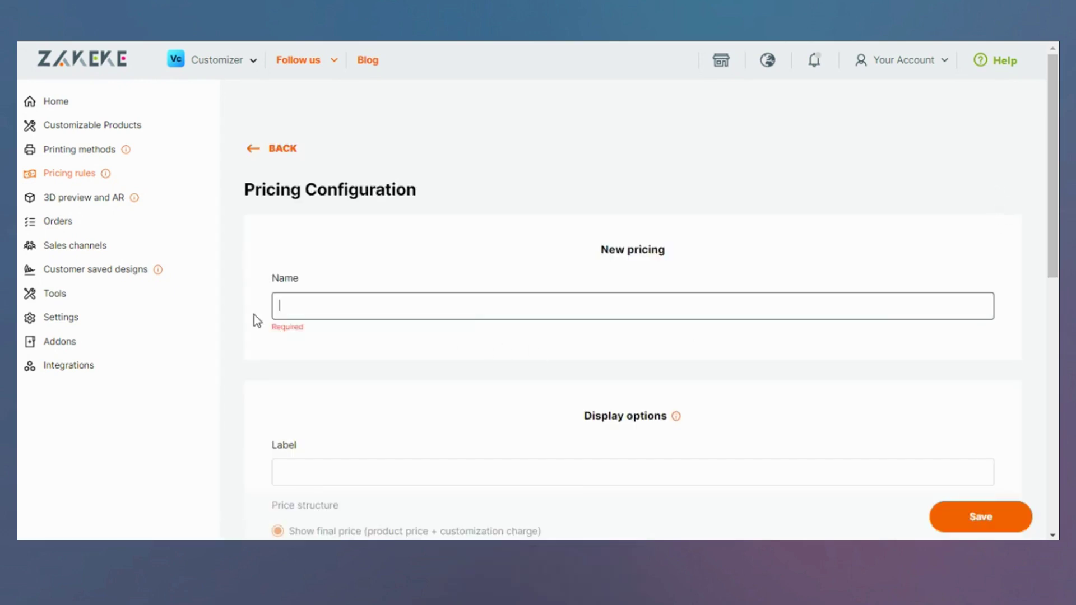
text(Denim)
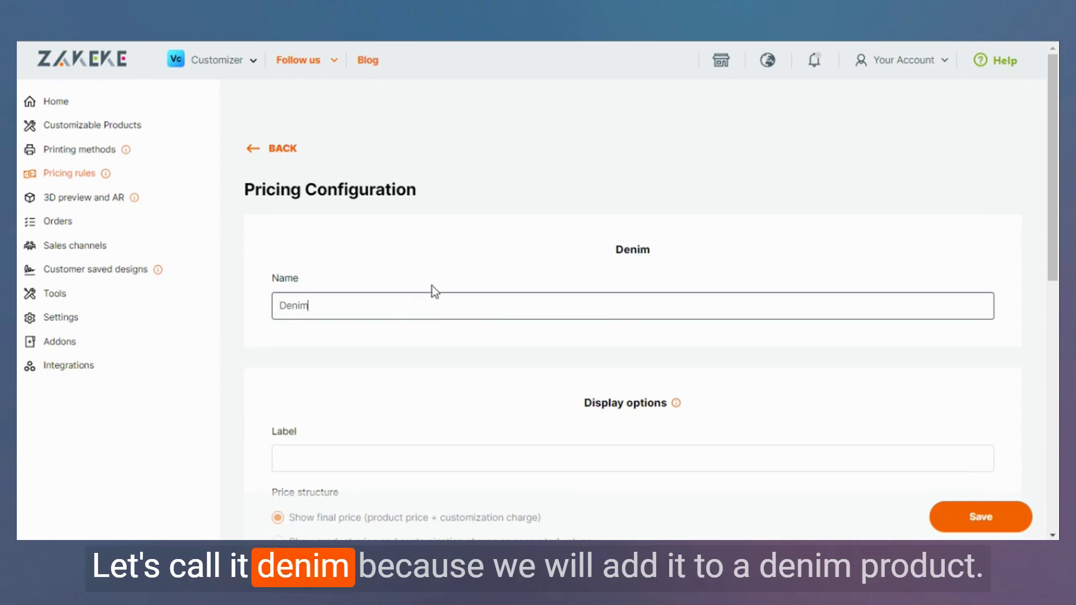
scroll(445, 291, down, 2)
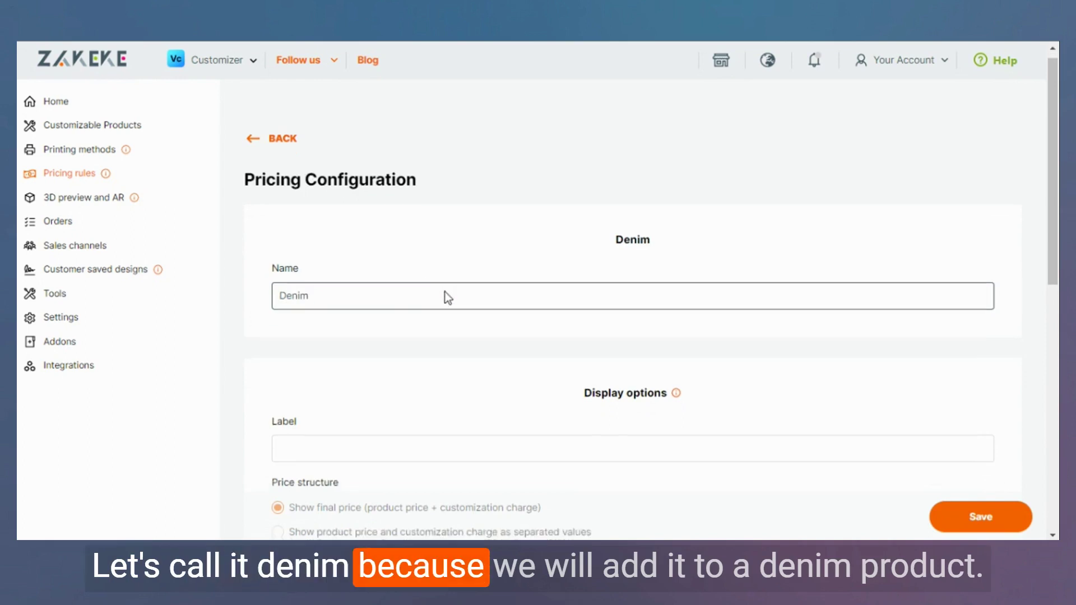
scroll(445, 296, down, 2)
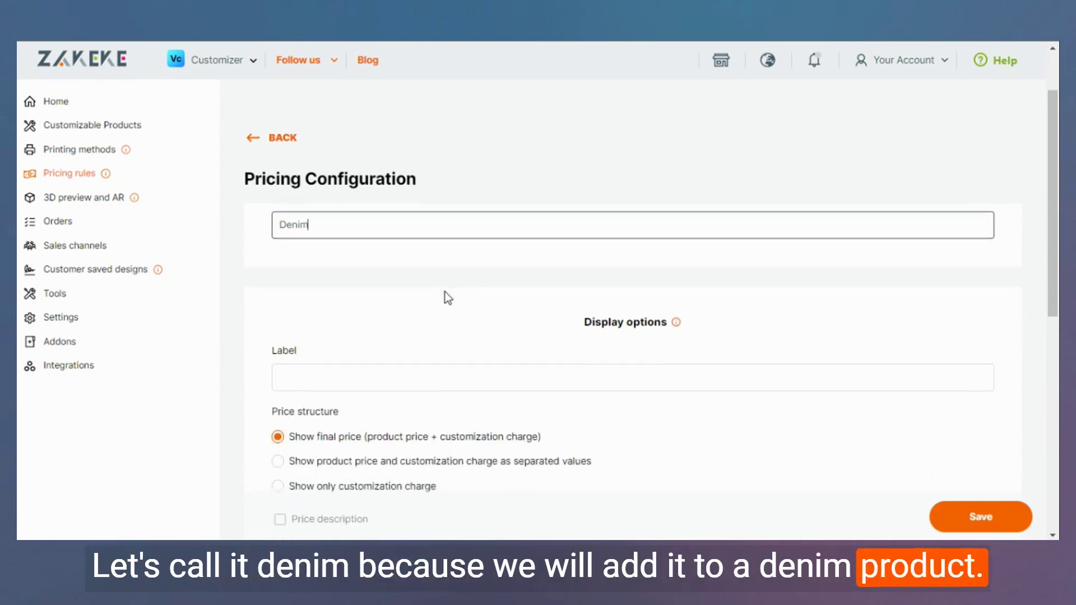
click(436, 305)
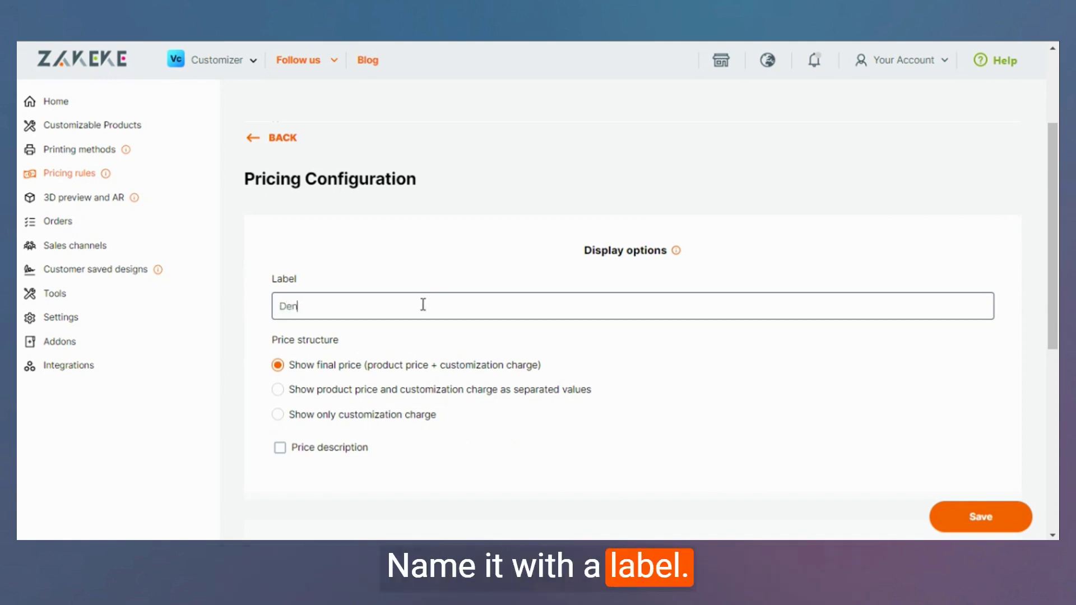
Label the rule 'Denim Pricing' and show product price and customization charge separately.
text(im Pricing)
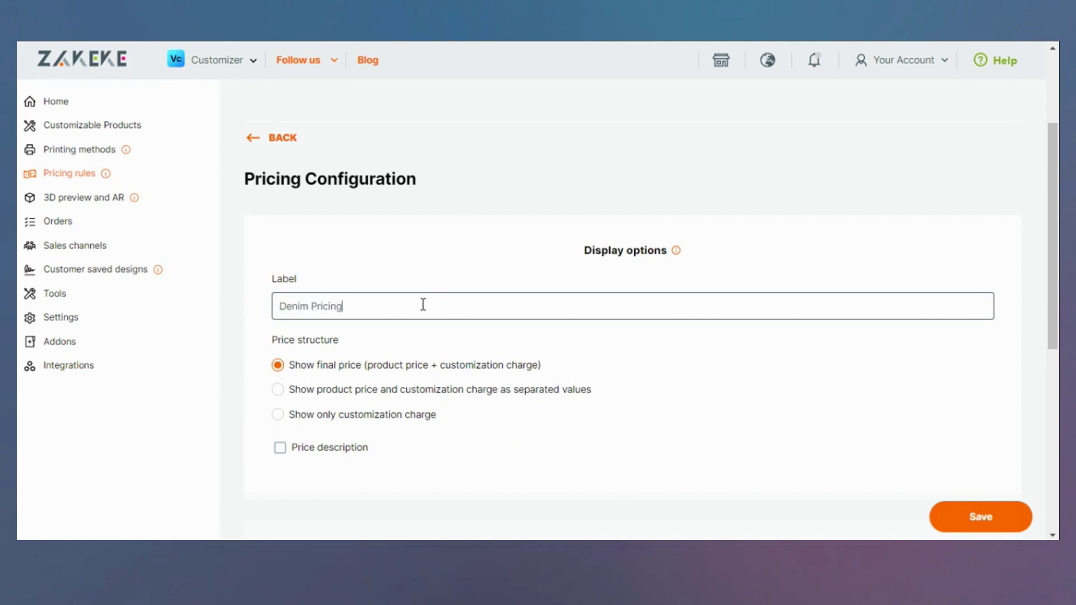
scroll(593, 341, down, 1)
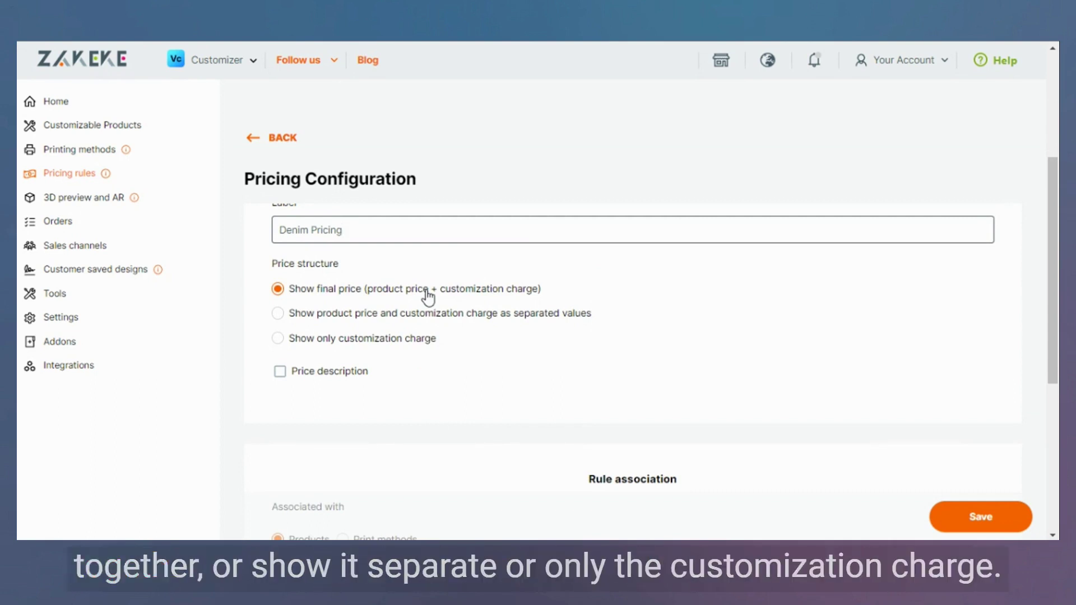
click(328, 317)
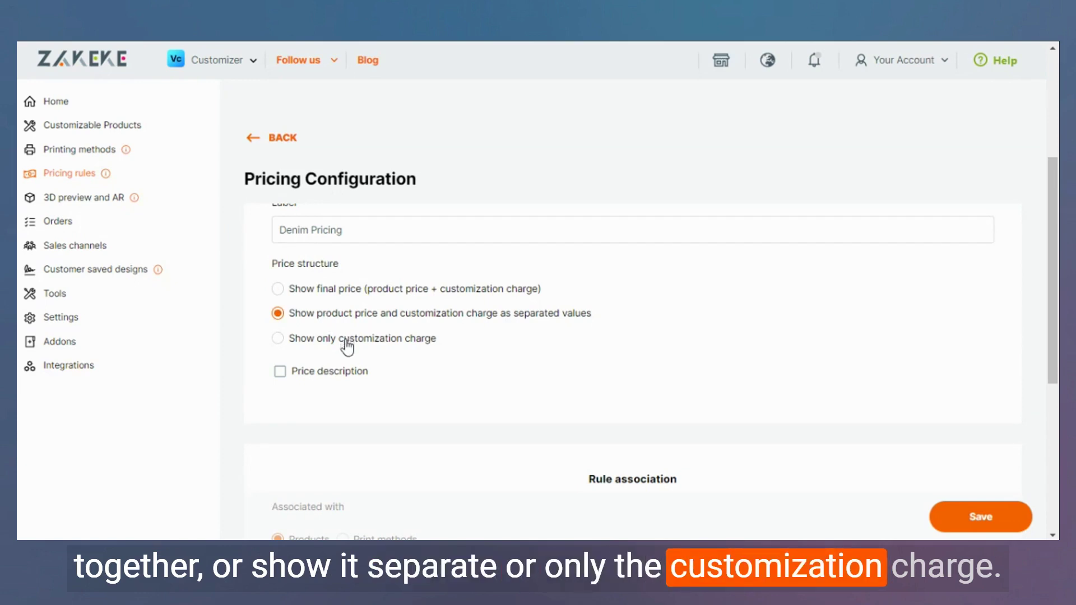
Enable the price description and write an example description text.
click(335, 376)
scroll(442, 360, down, 1)
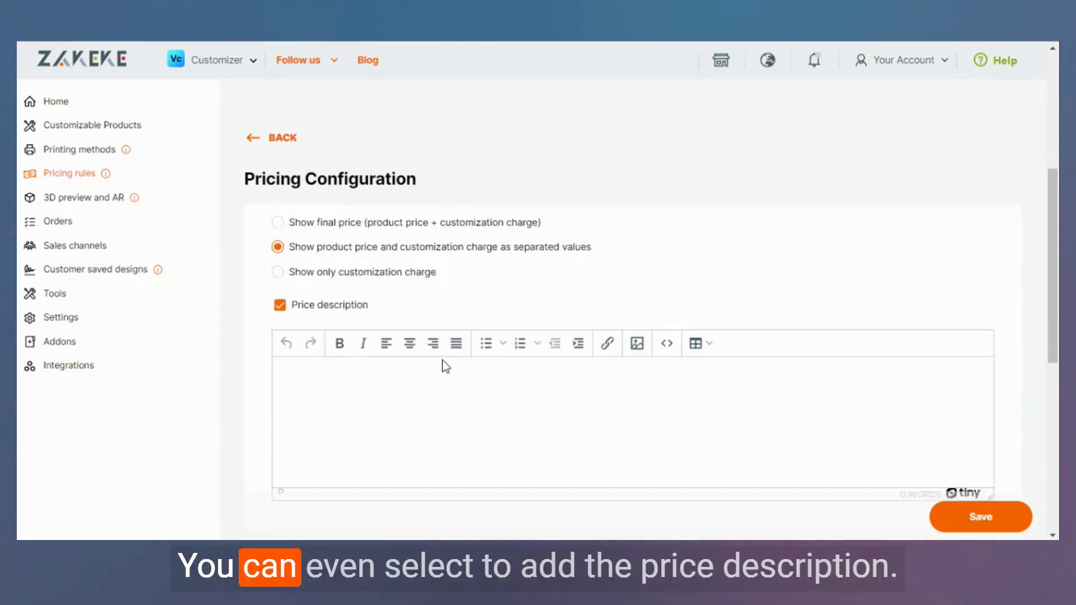
click(417, 368)
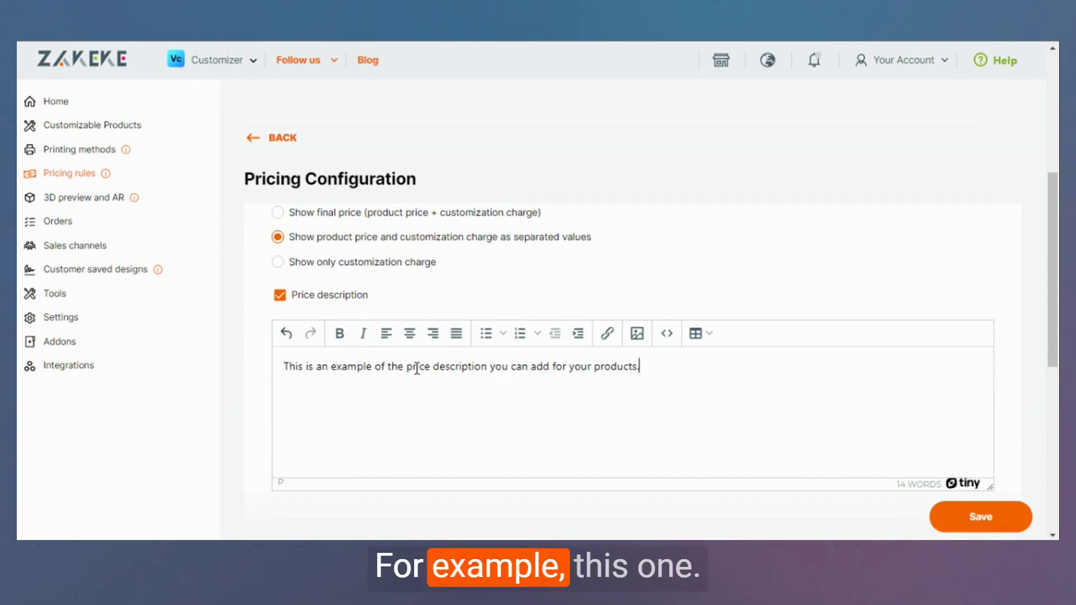
scroll(740, 378, down, 5)
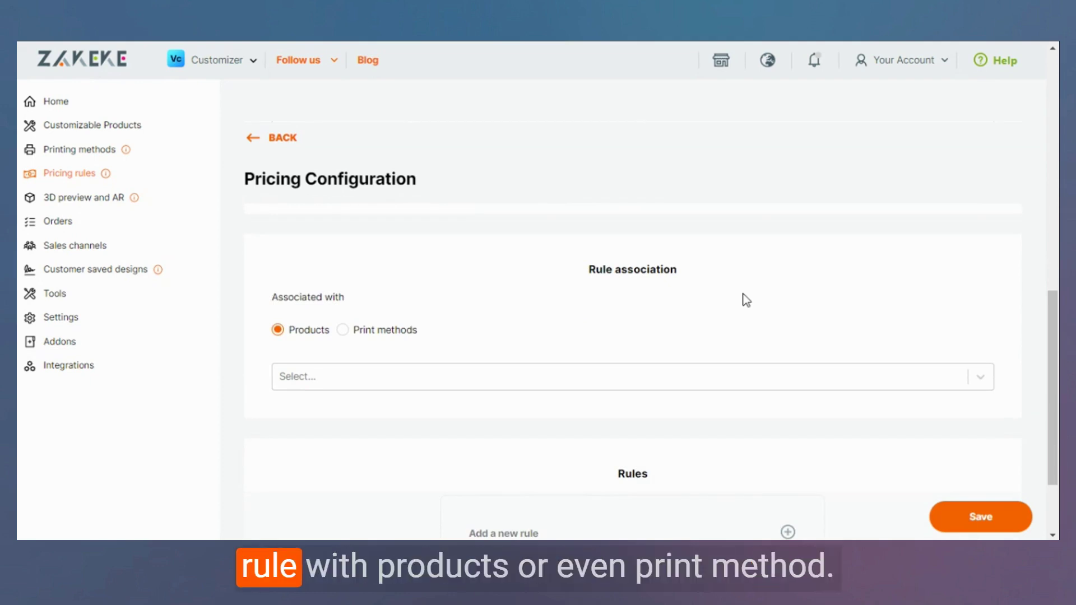
Under Rule association keep Products, search 'deni' and select the Denim product.
scroll(742, 298, down, 1)
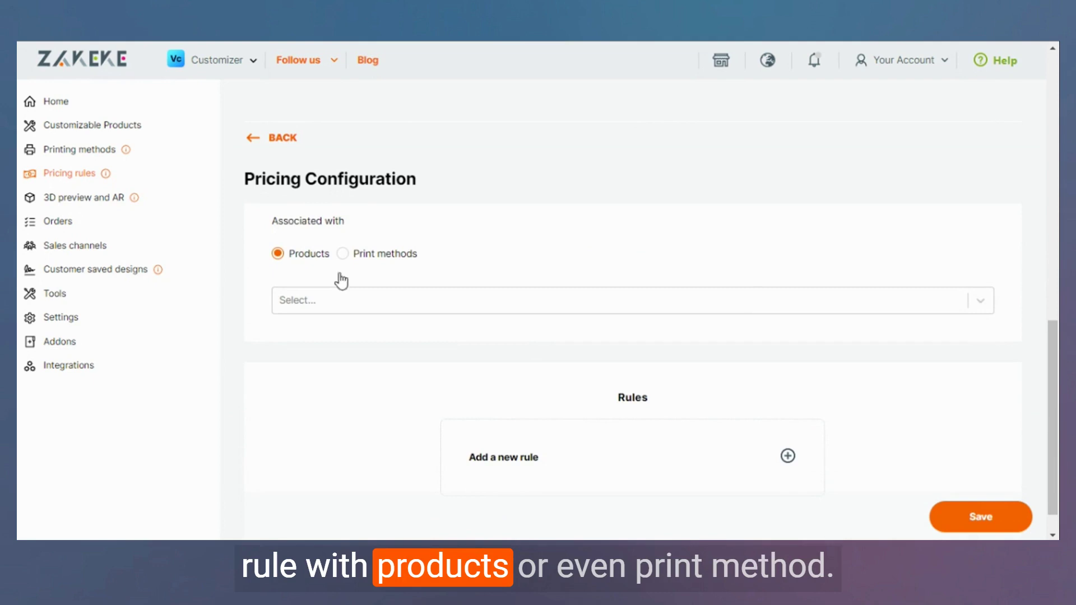
click(388, 255)
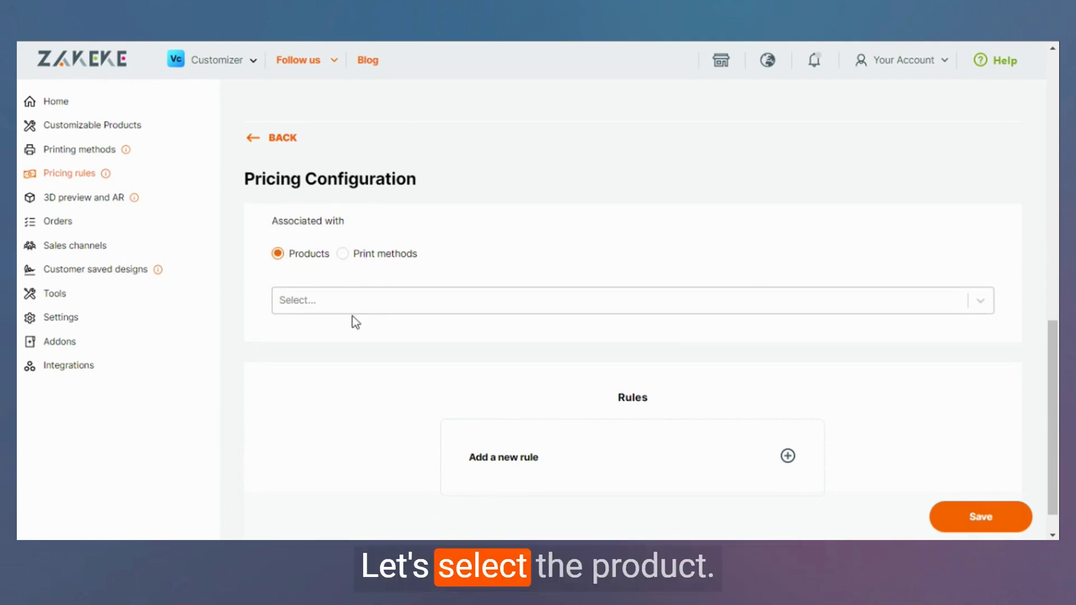
click(467, 302)
text(deni)
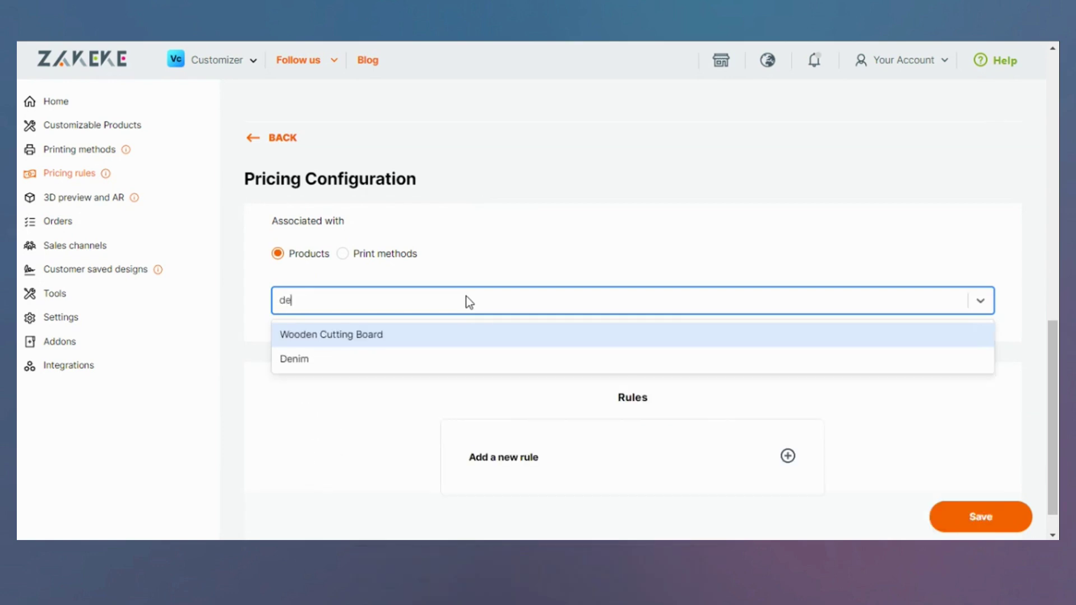
click(446, 332)
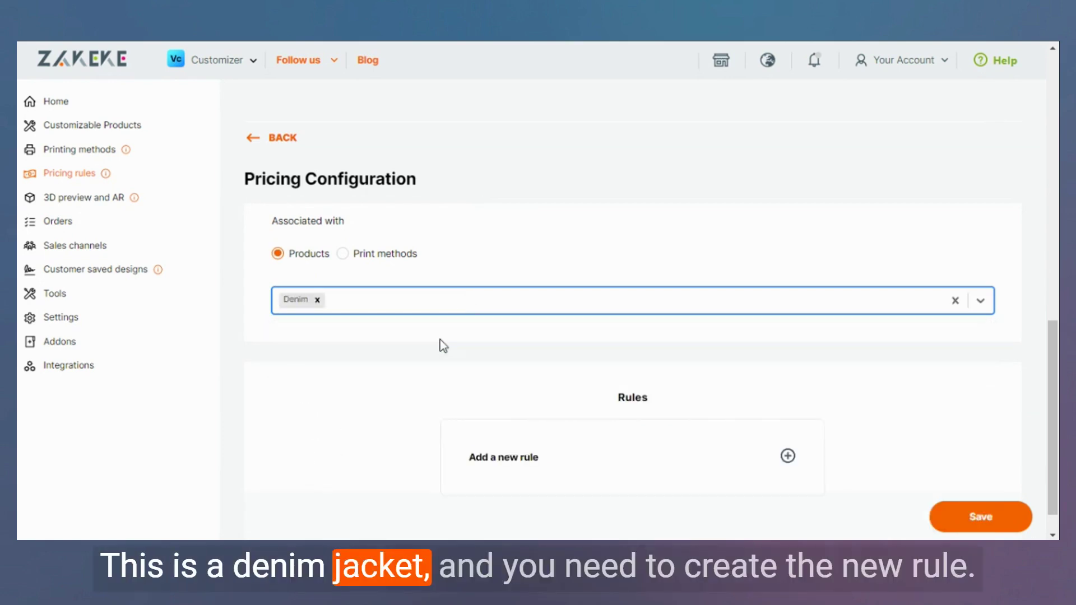
scroll(728, 250, down, 1)
scroll(741, 242, down, 1)
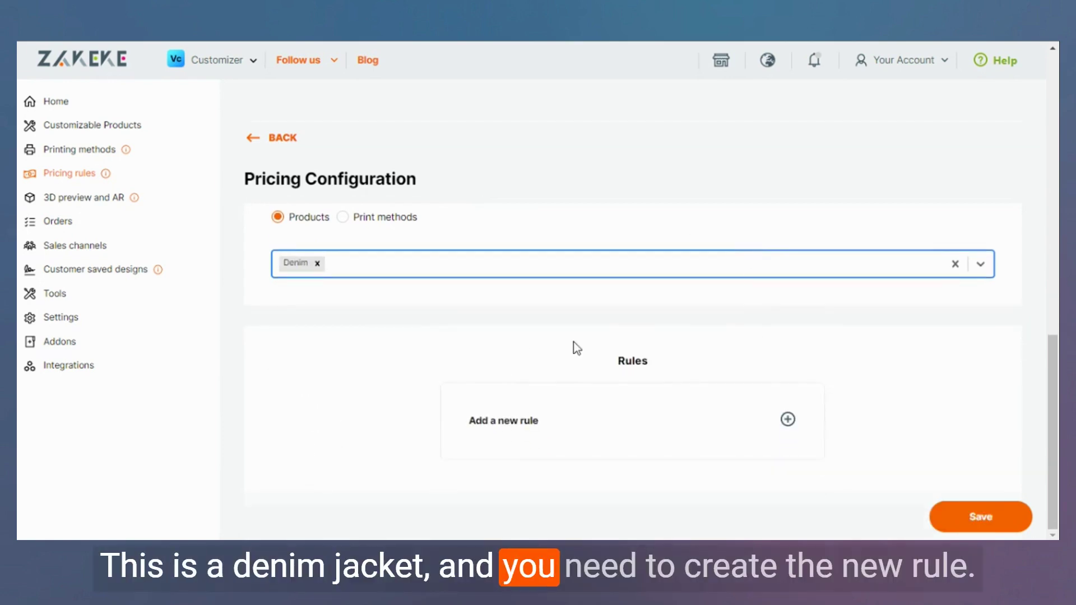
Add a new rule to the configuration based on the Text length property.
click(787, 420)
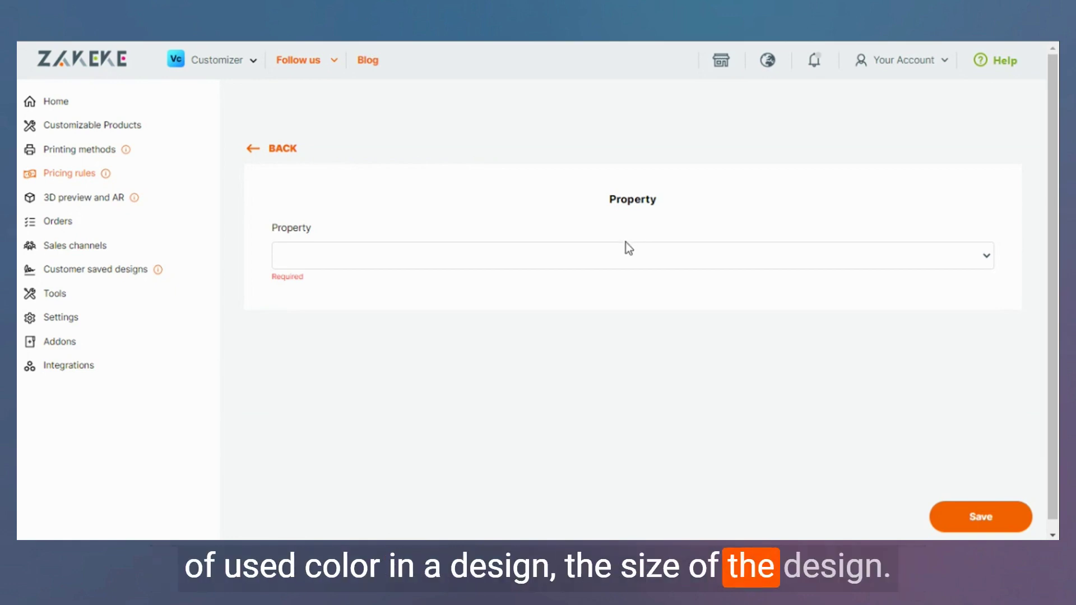
click(628, 259)
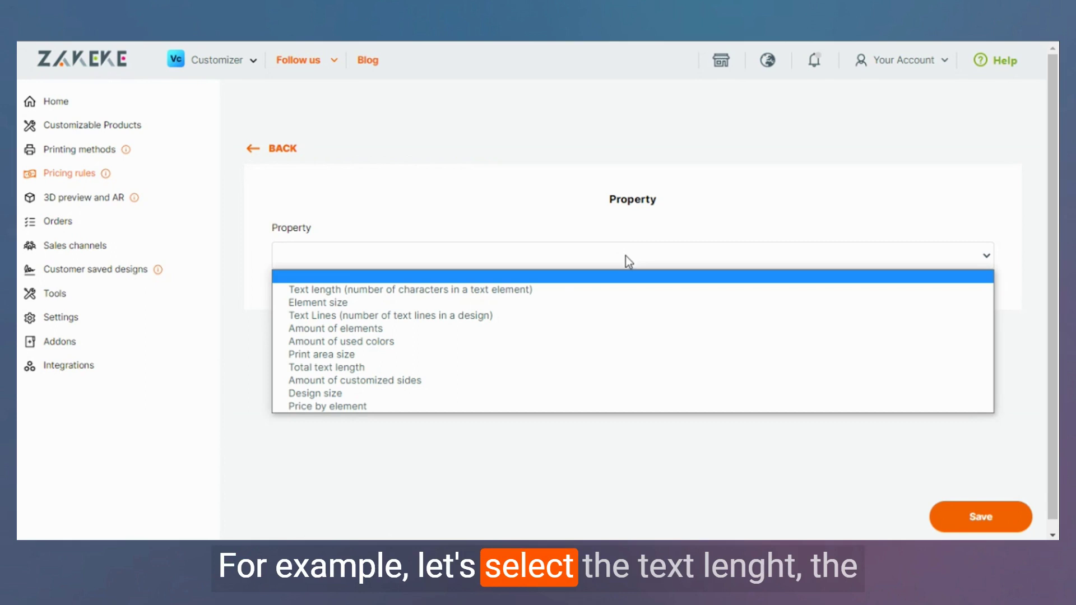
click(388, 290)
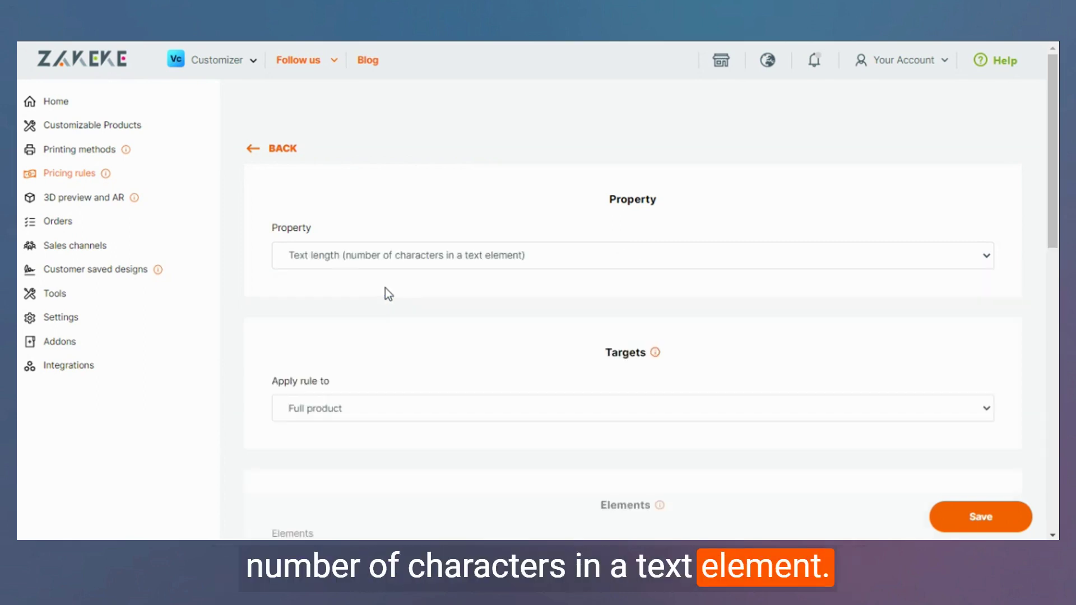
Set the rule's Apply rule to target to Full product.
scroll(459, 199, down, 1)
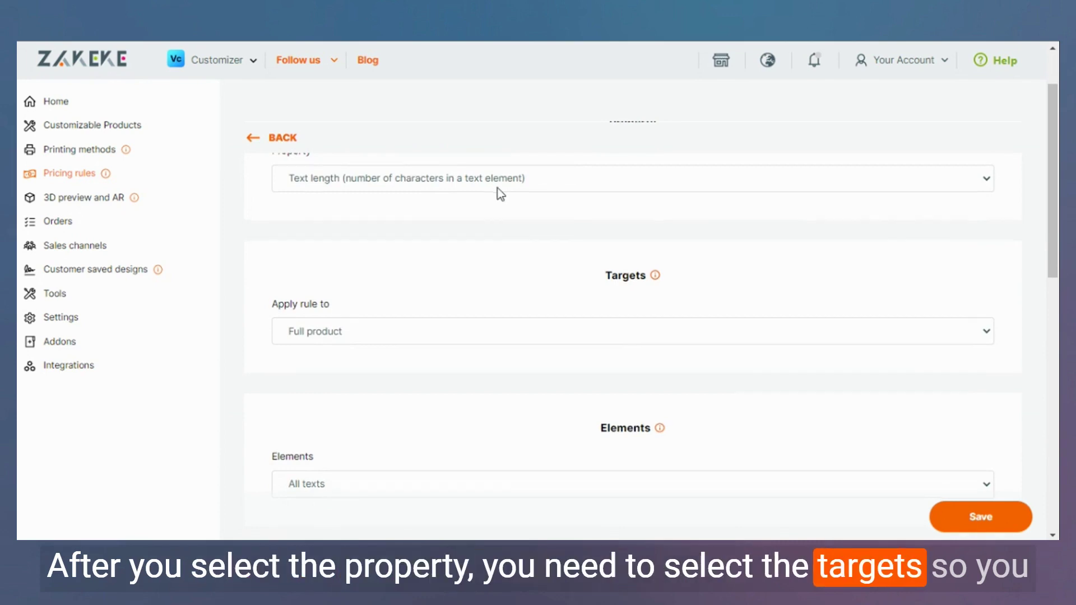
scroll(500, 195, down, 1)
click(499, 254)
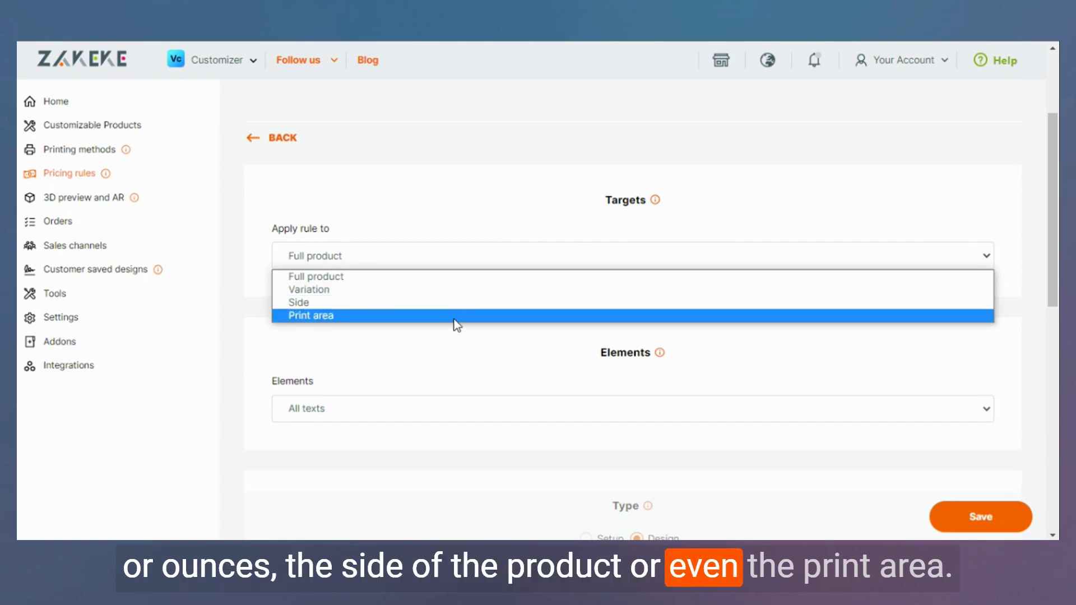
click(449, 277)
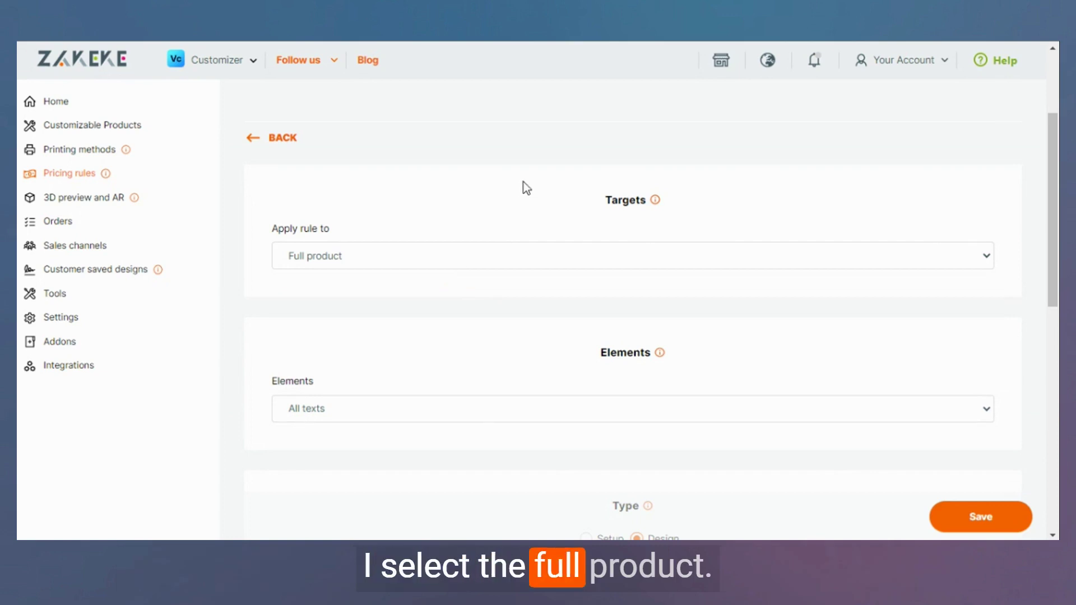
scroll(524, 182, down, 1)
scroll(523, 182, down, 1)
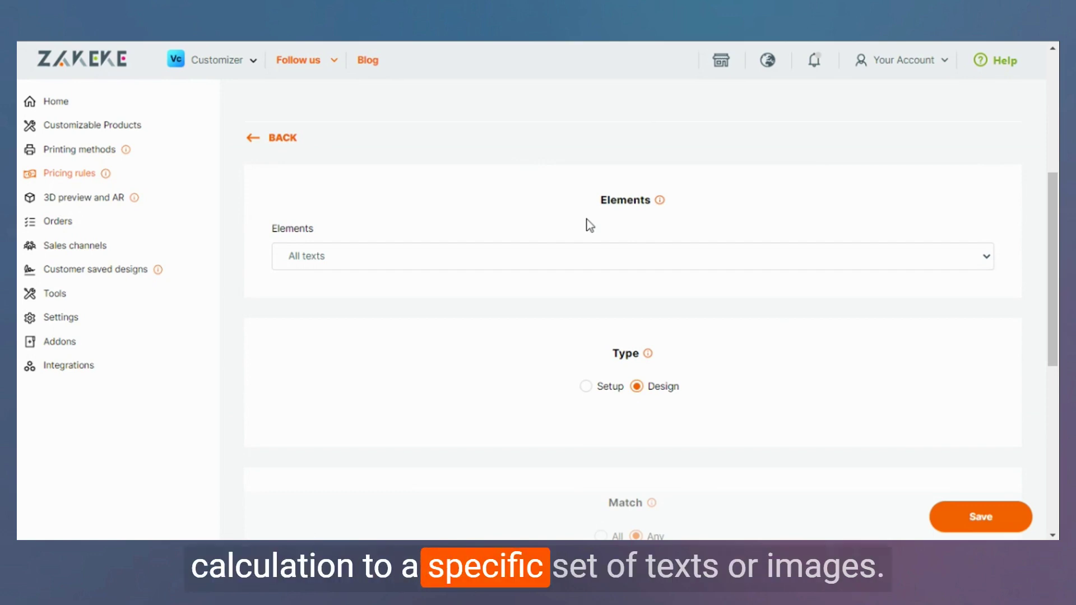
click(544, 260)
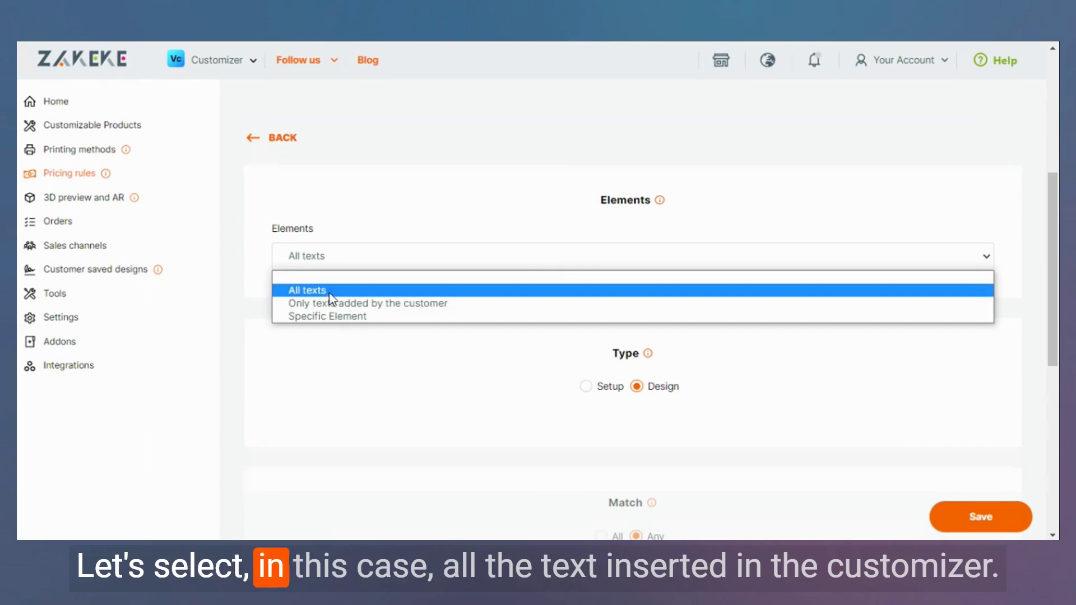
click(314, 290)
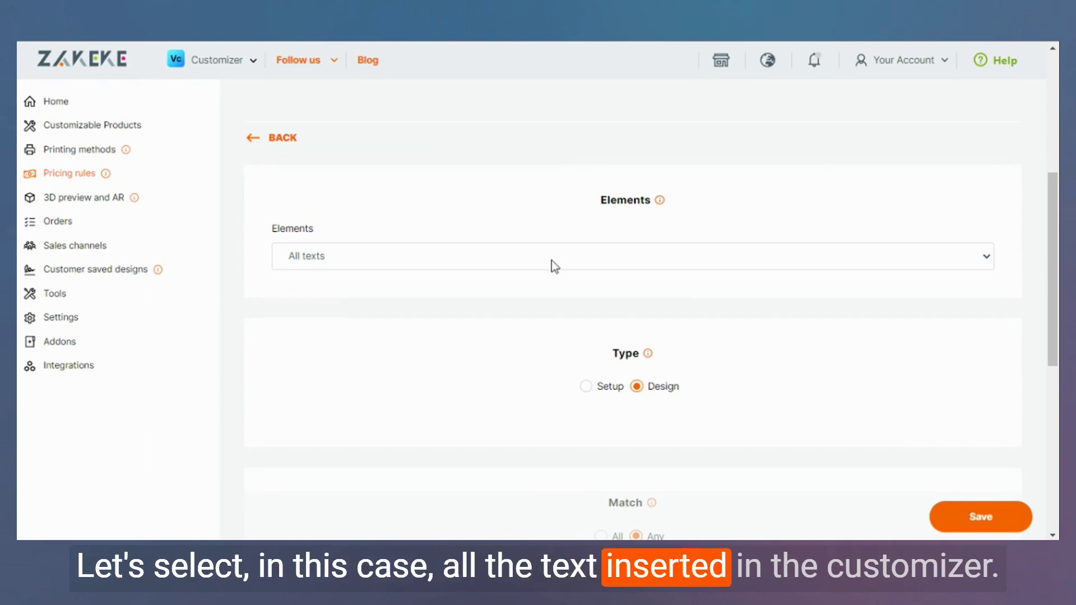
scroll(513, 335, down, 3)
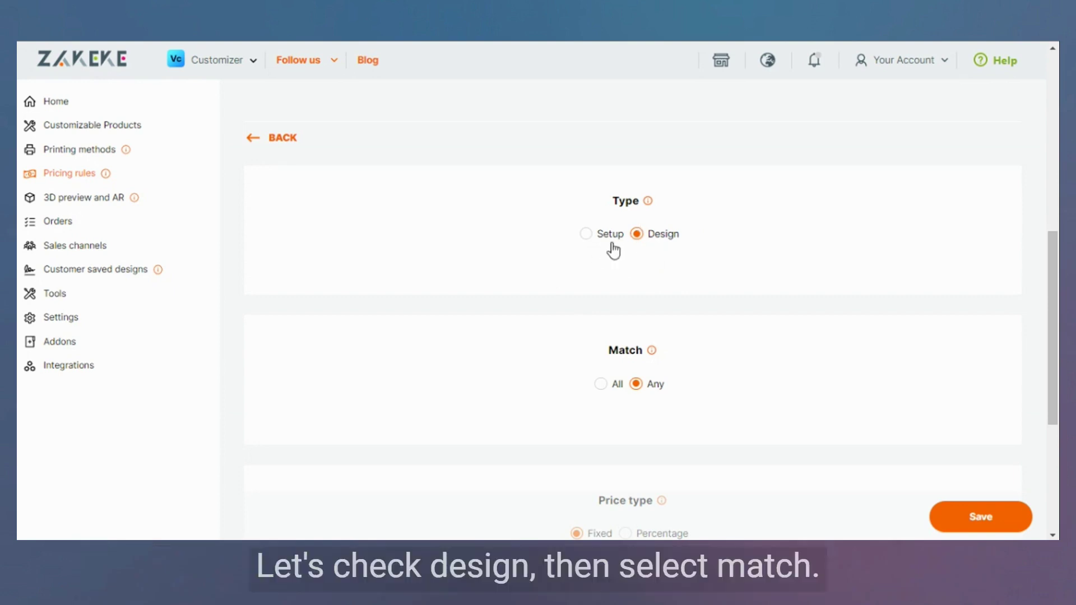
scroll(698, 261, down, 3)
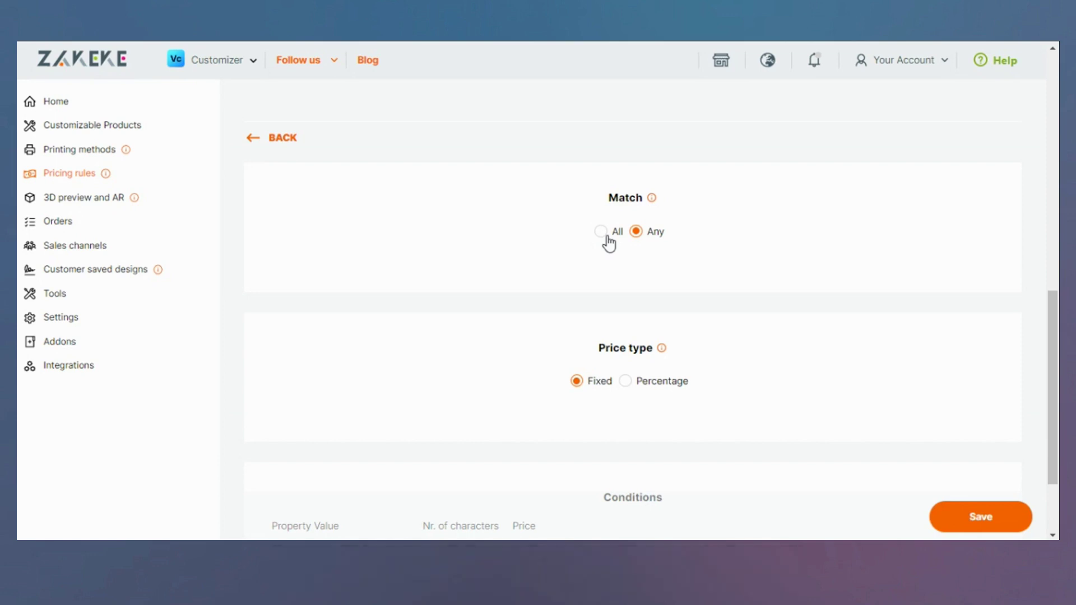
scroll(608, 240, down, 1)
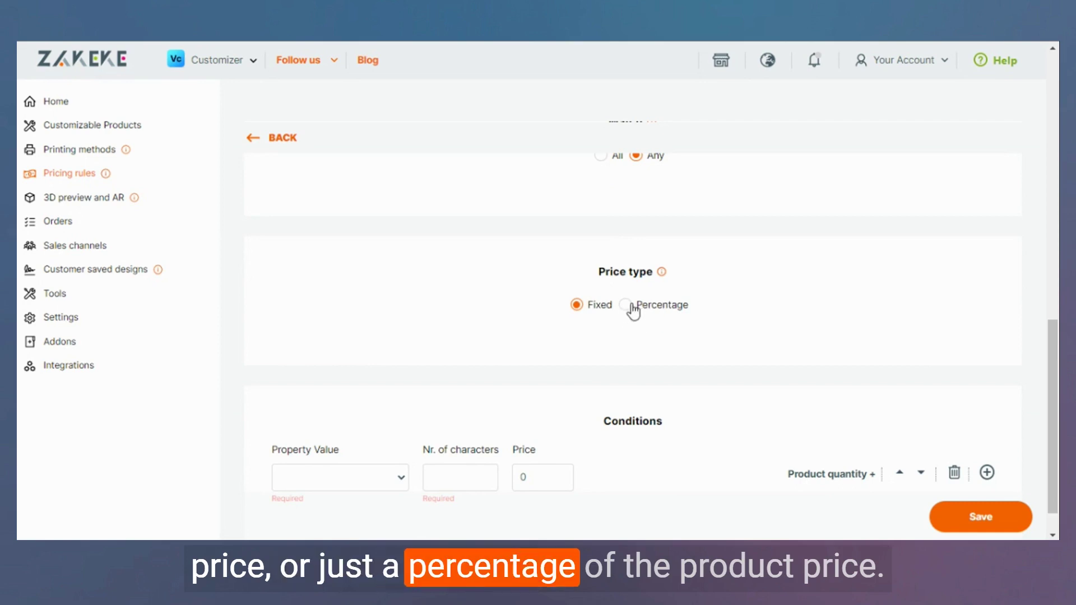
scroll(828, 279, down, 1)
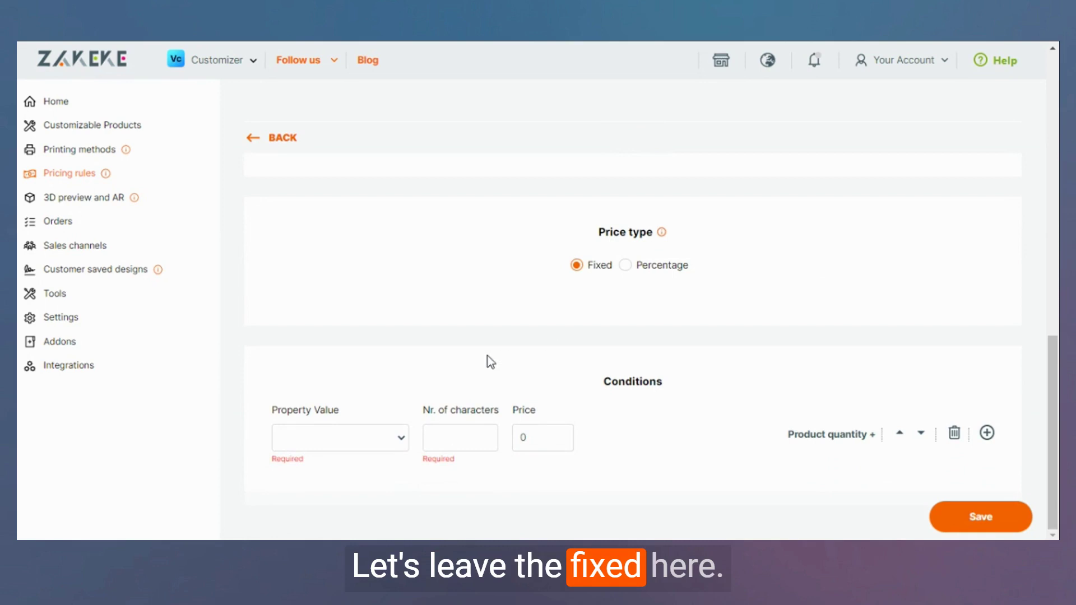
scroll(750, 263, up, 1)
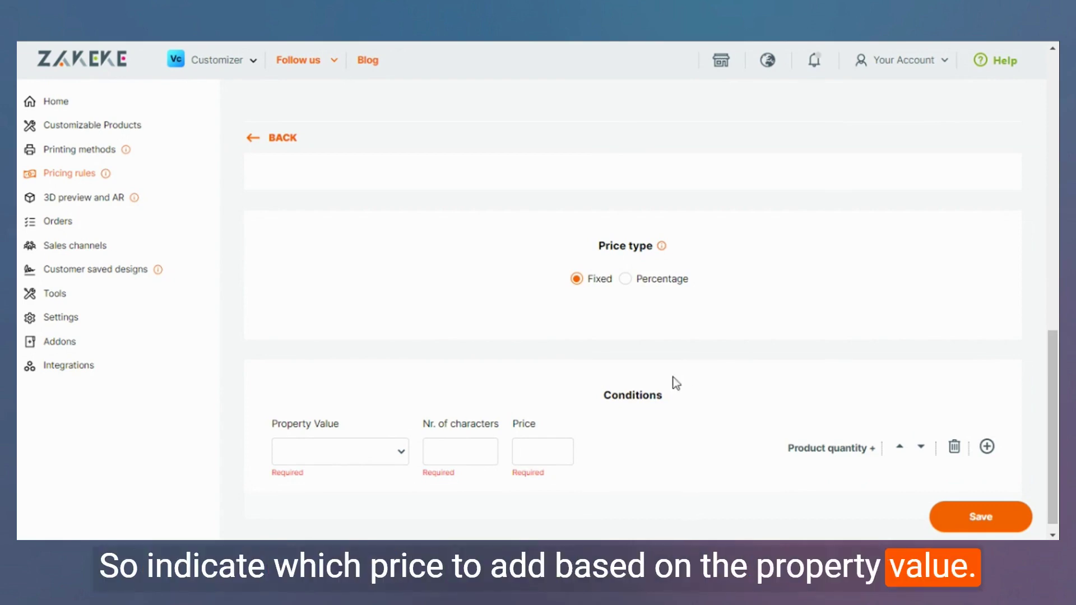
Make the condition an Equal match on 5 characters with a price of 5.
click(366, 451)
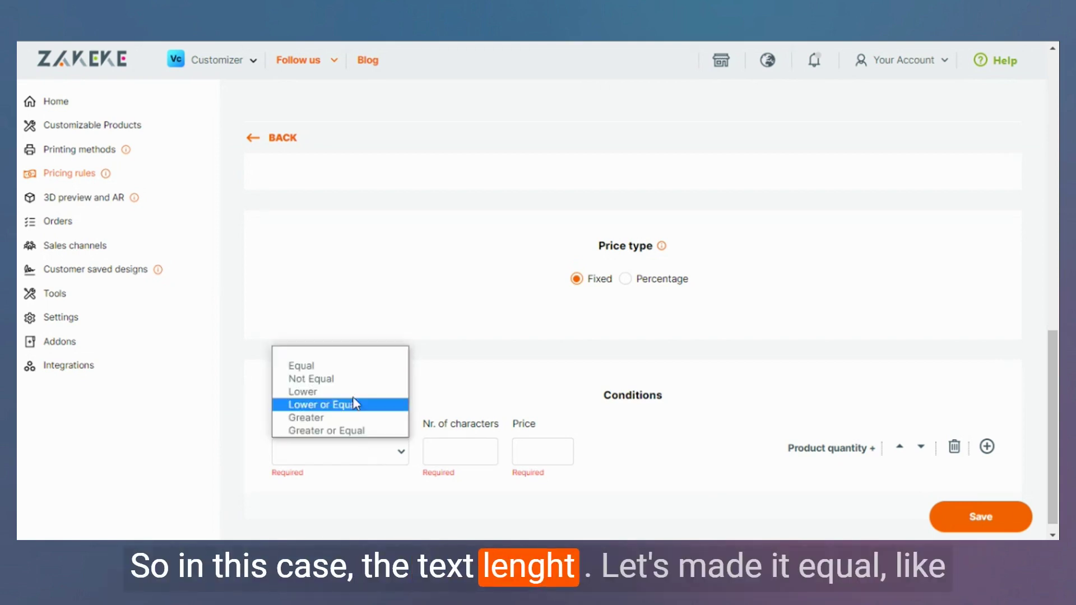
click(356, 367)
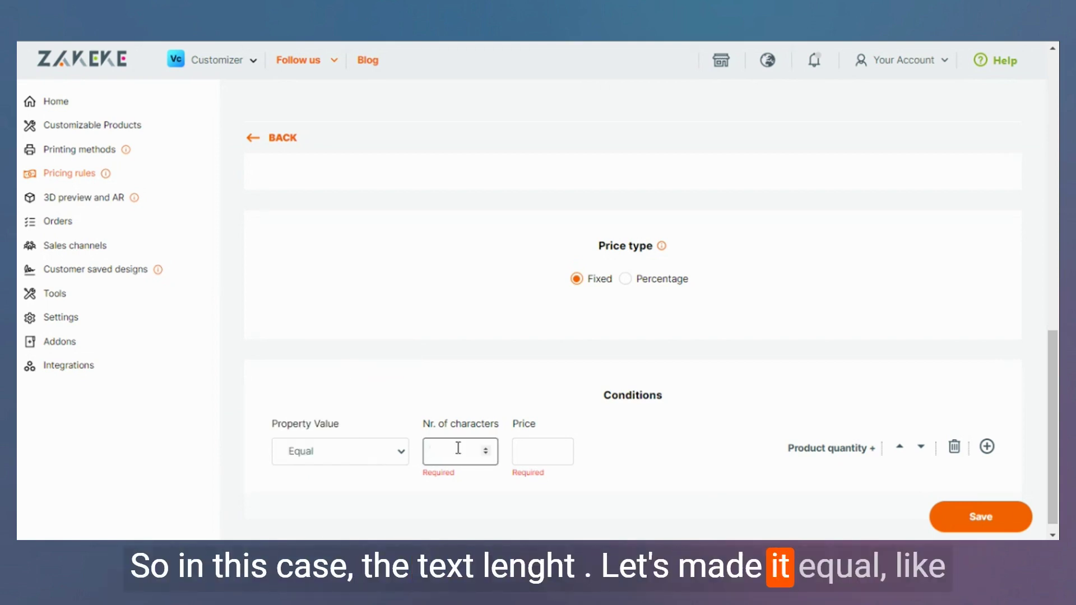
click(535, 451)
text(5)
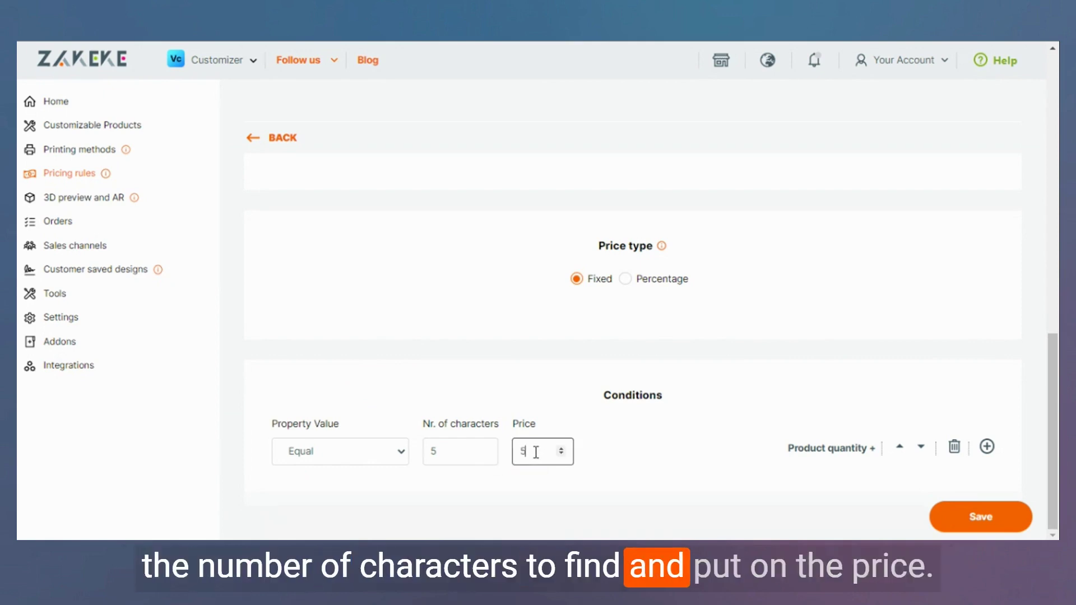
click(778, 430)
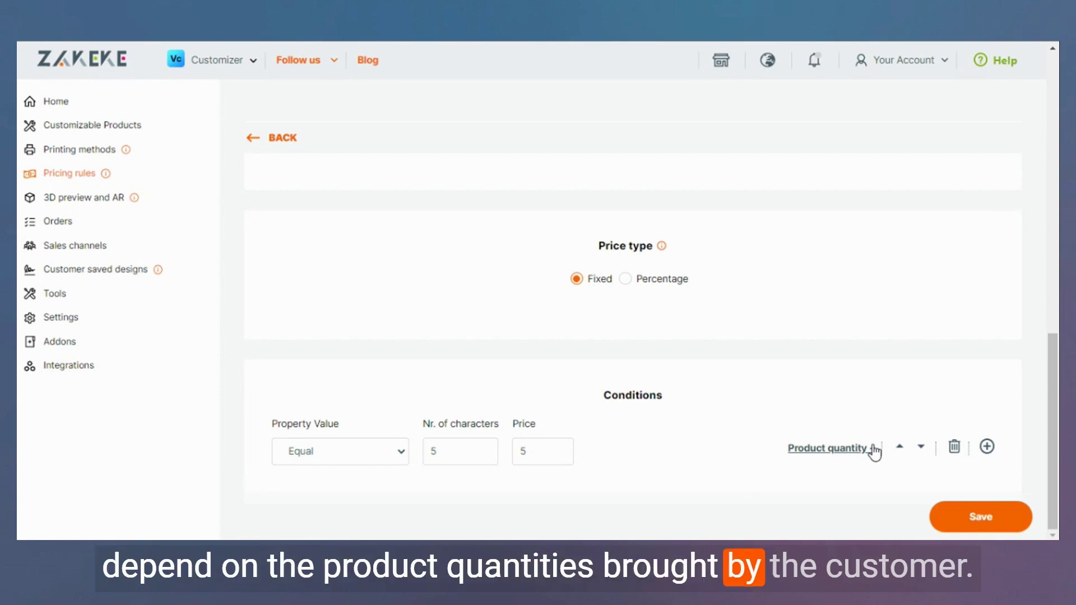
Save the text-length rule, then save the whole Denim pricing configuration.
click(968, 521)
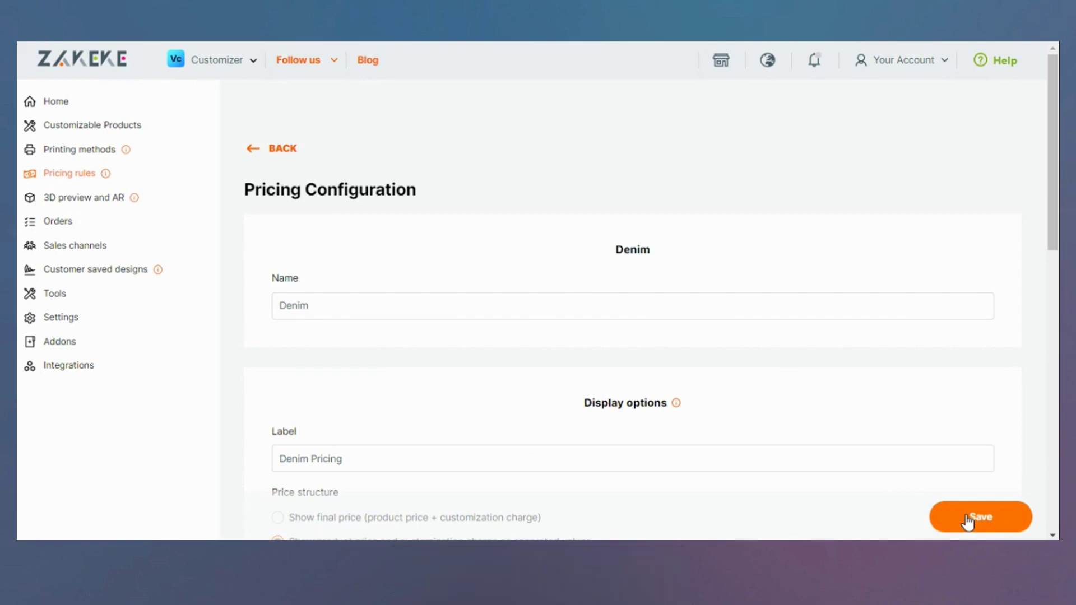
scroll(825, 419, down, 10)
scroll(830, 424, down, 2)
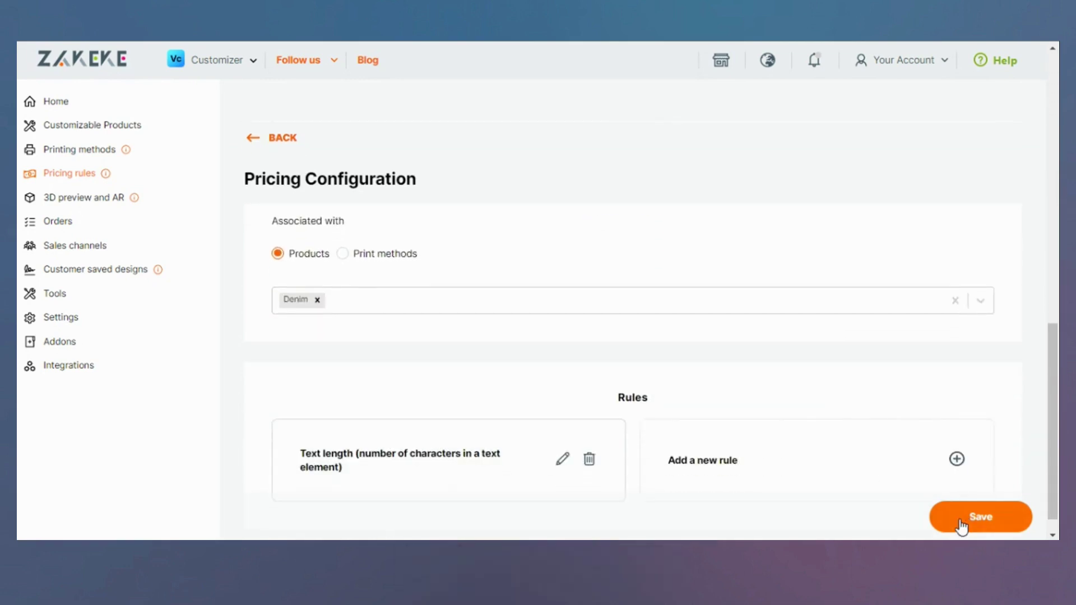
click(976, 521)
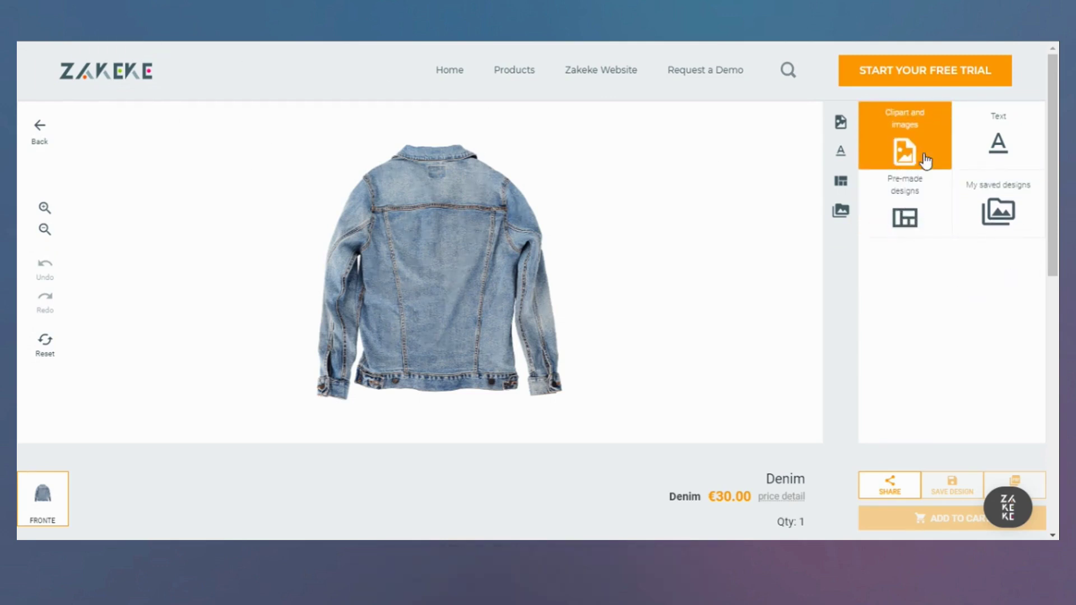
Add the text 'Texts' to the denim jacket and make it white.
click(974, 155)
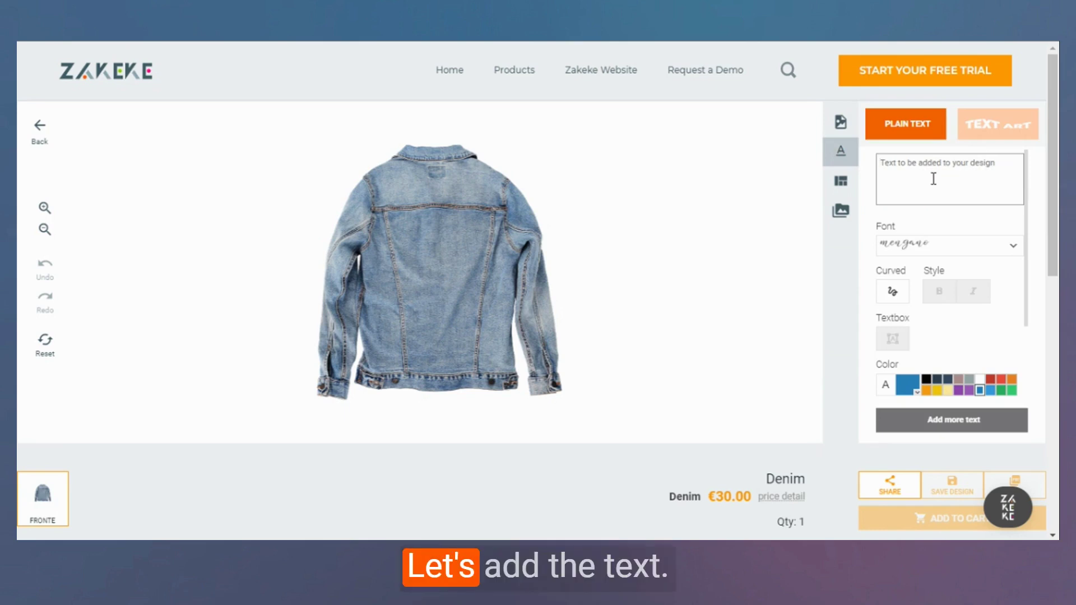
text(Texts)
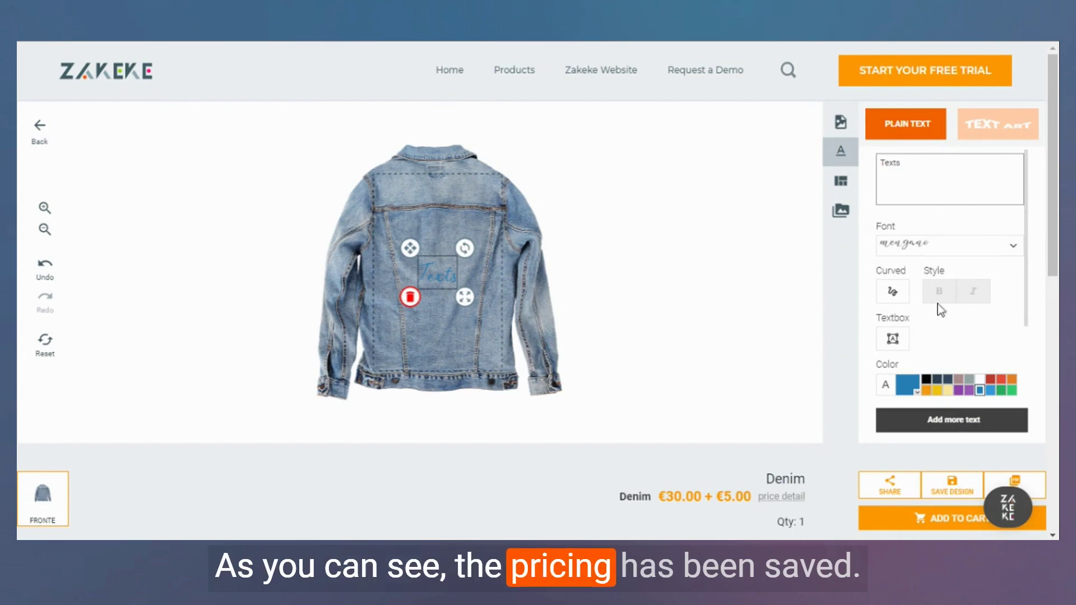
click(979, 379)
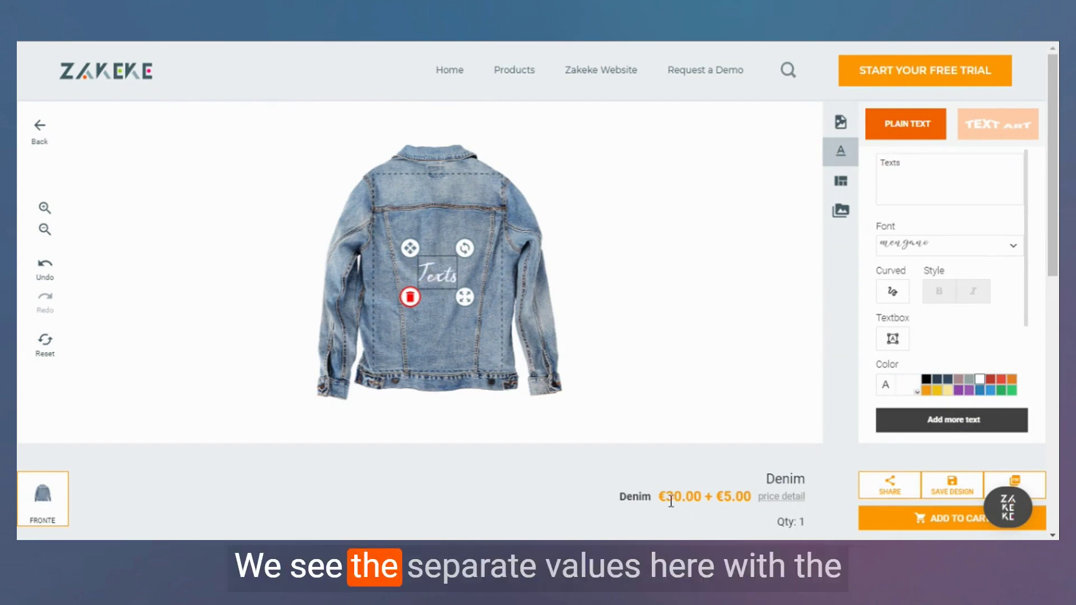
Highlight the €5.00 markup in the jacket's price to check the price detail.
double_click(723, 495)
drag(749, 496, 751, 497)
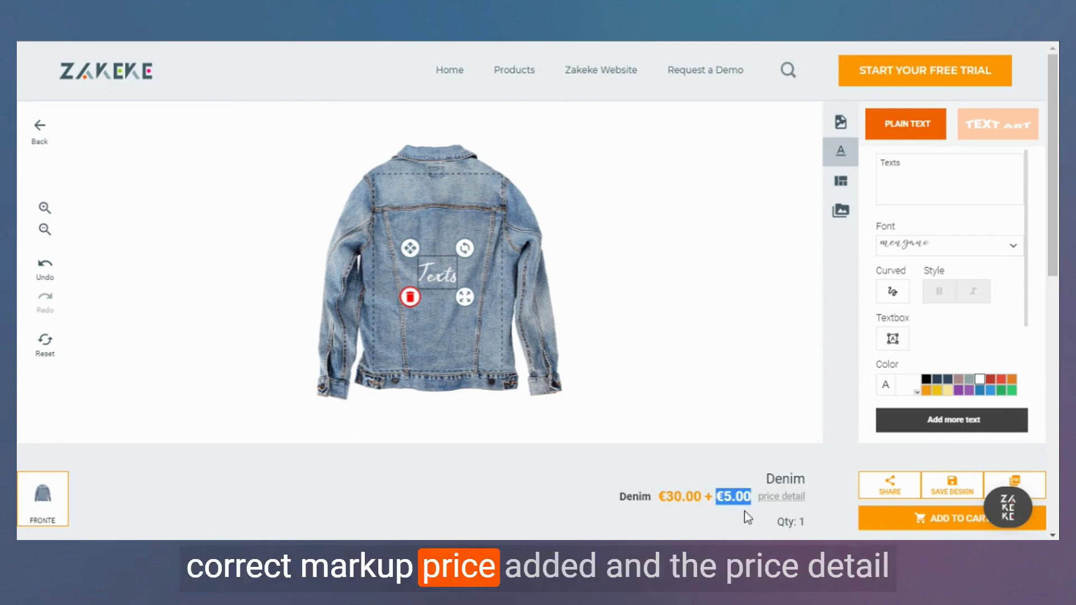
mouse_move(782, 499)
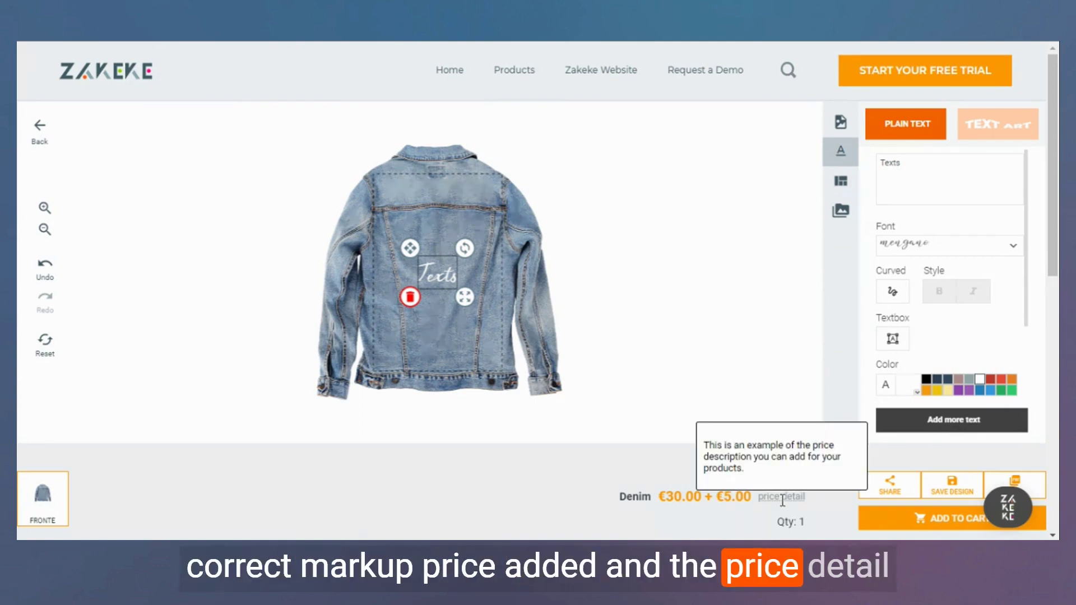